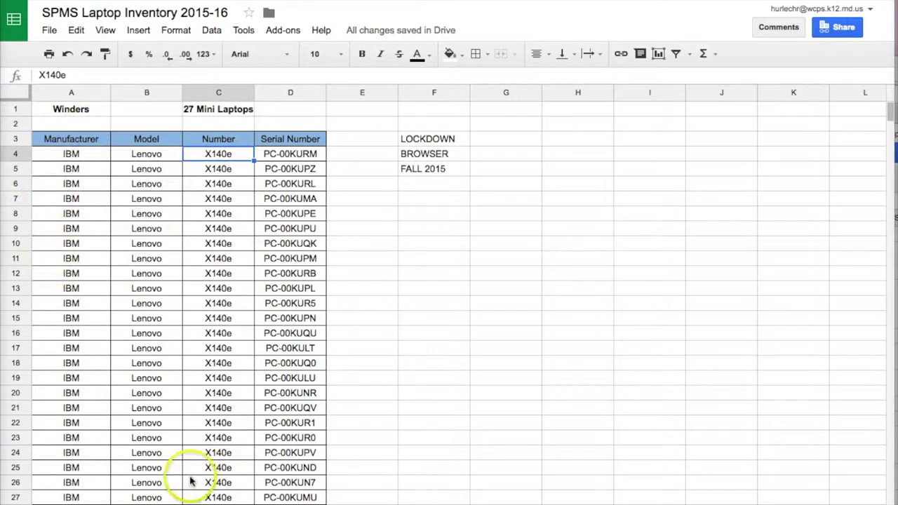
Insert a column before the Manufacturer column and enter the header Student Number in its row 3 cell
click(103, 95)
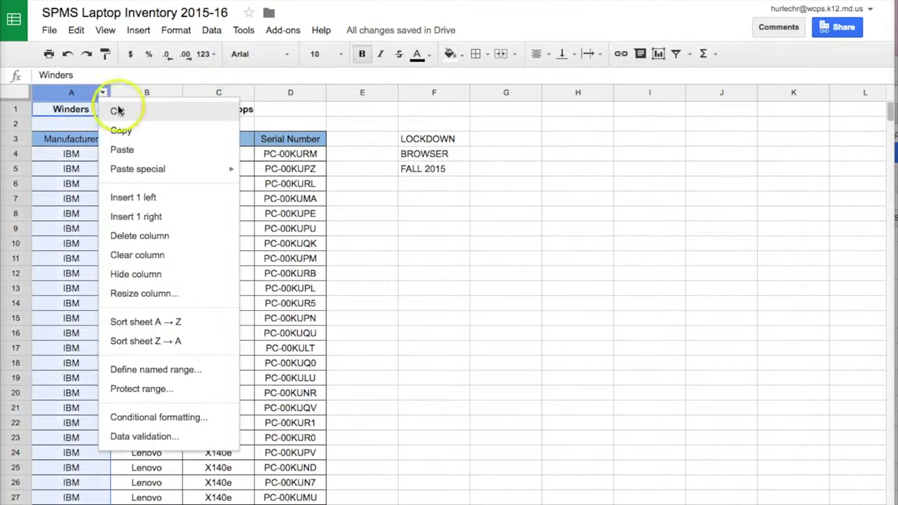
click(160, 199)
click(483, 228)
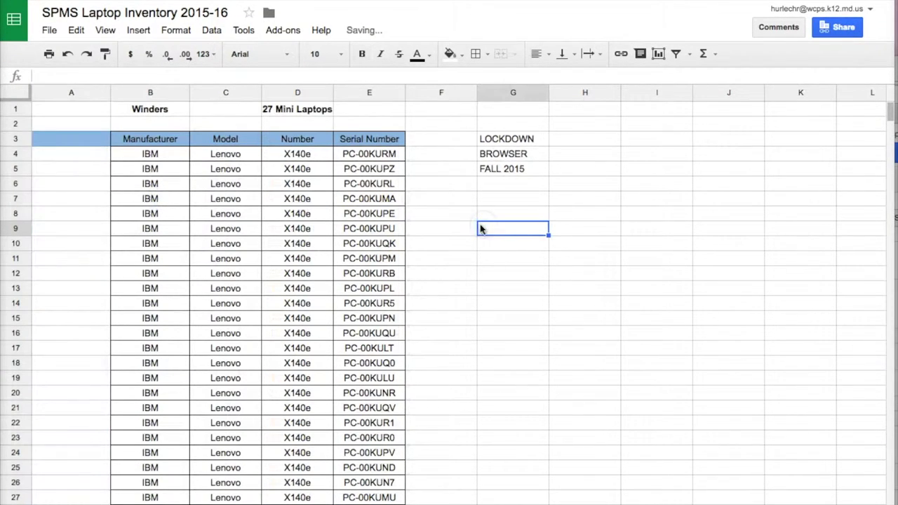
click(68, 138)
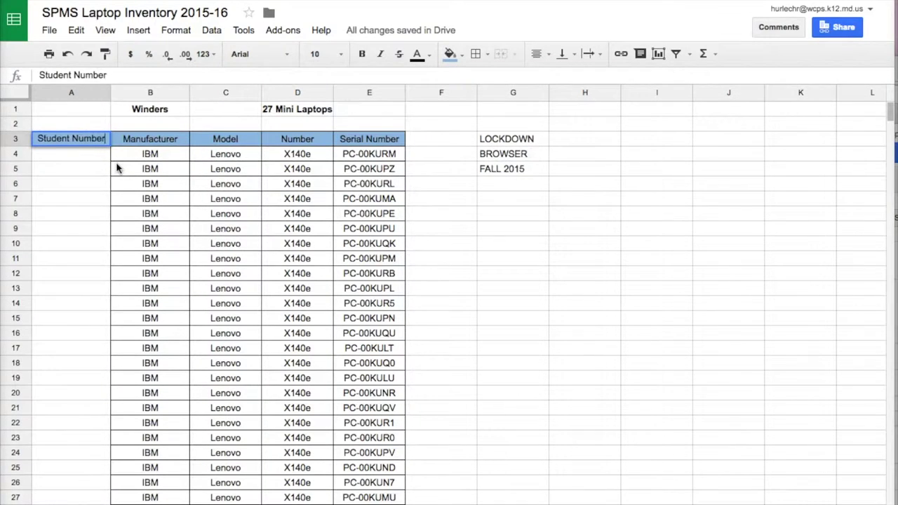
key(Return)
Enter the student numbers 1 to 4 in cells A4 to A7
text(01)
key(Return)
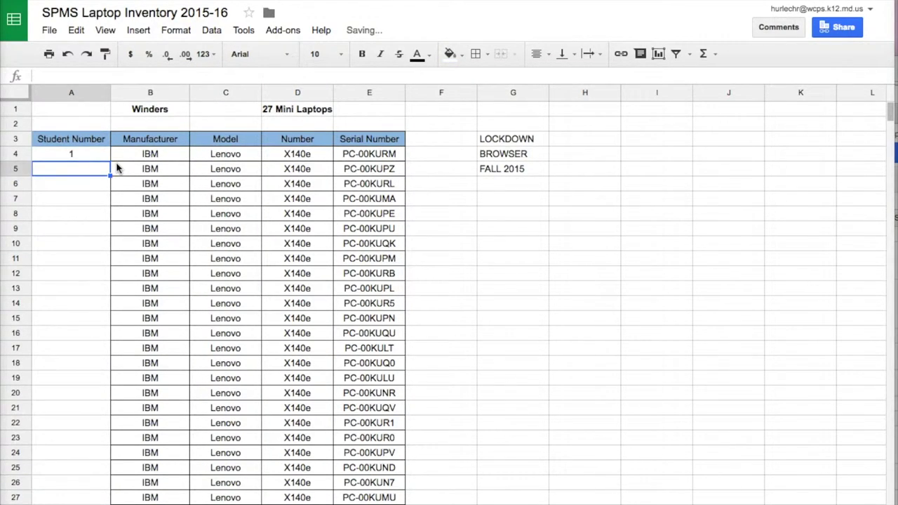
text(2)
key(Return)
text(0)
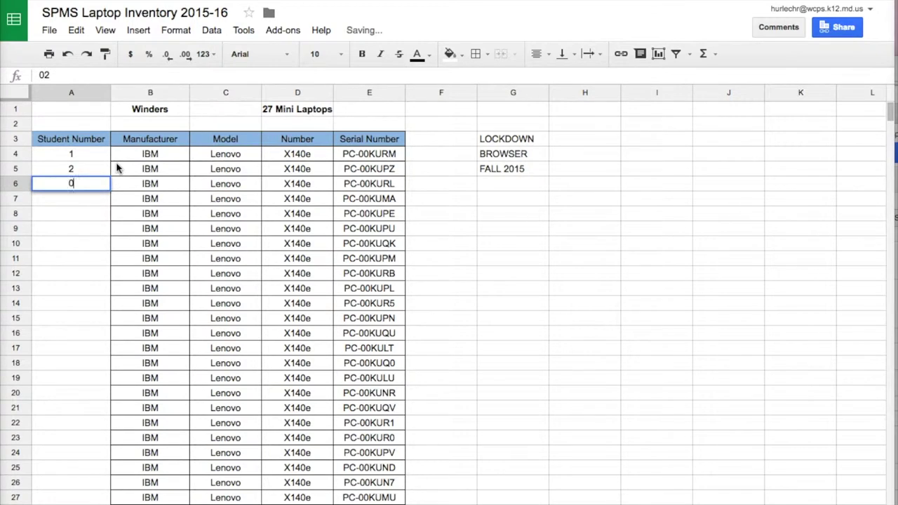
text(3)
key(Return)
text(04)
key(Return)
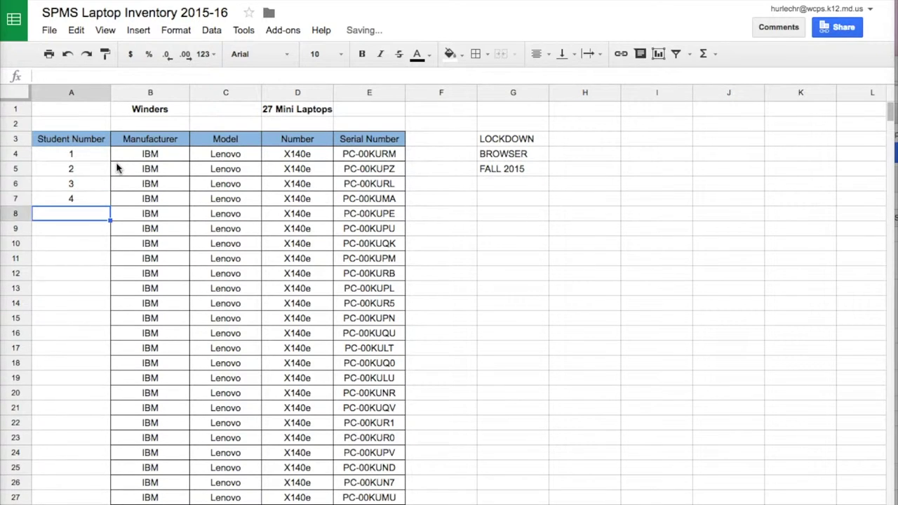
Extend the number series from A4:A7 down through row 30 so every laptop has a student number
drag(89, 157, 90, 199)
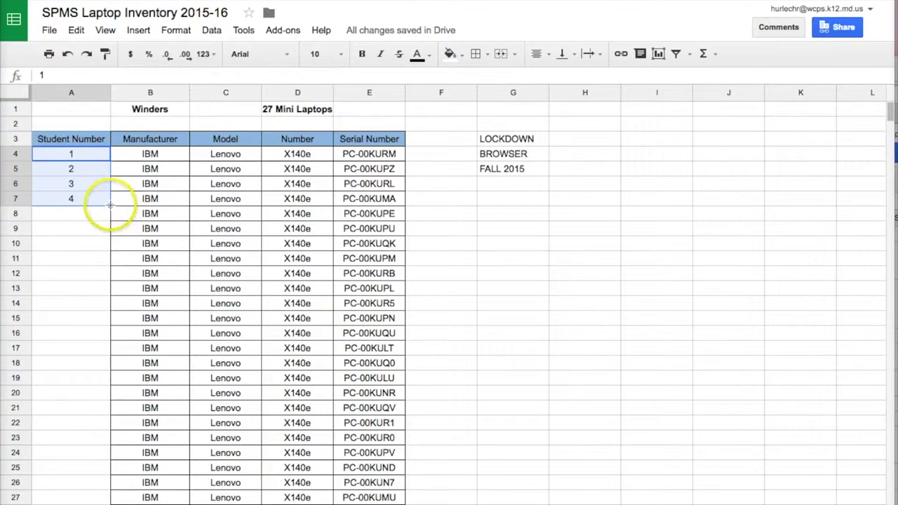
drag(110, 205, 109, 485)
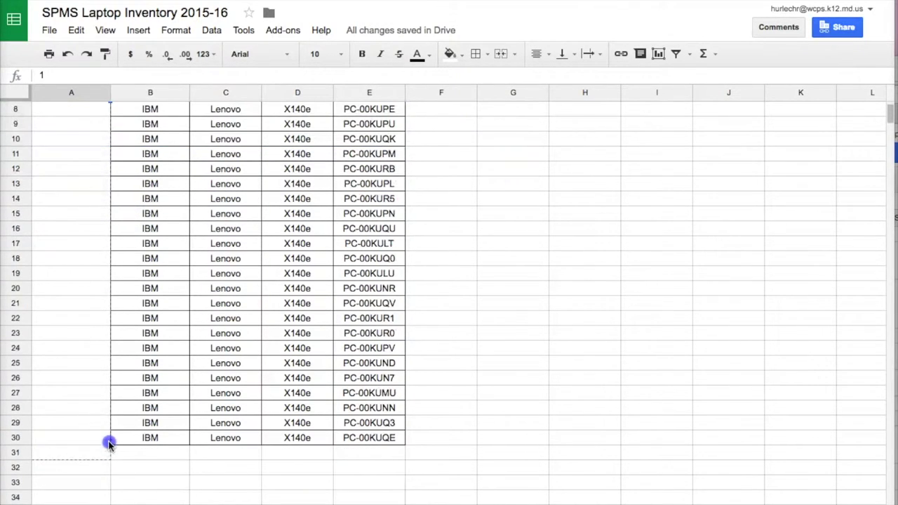
drag(109, 443, 110, 442)
scroll(393, 477, up, 3)
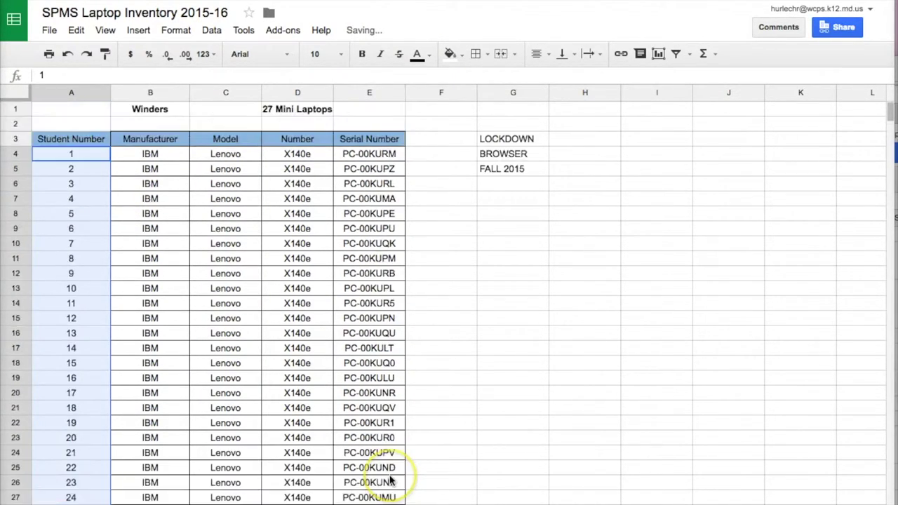
scroll(488, 359, down, 1)
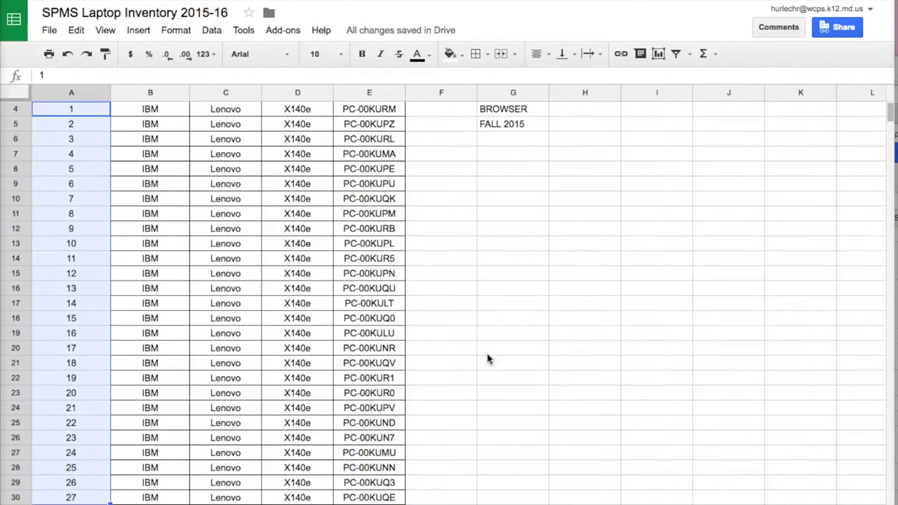
scroll(488, 360, up, 1)
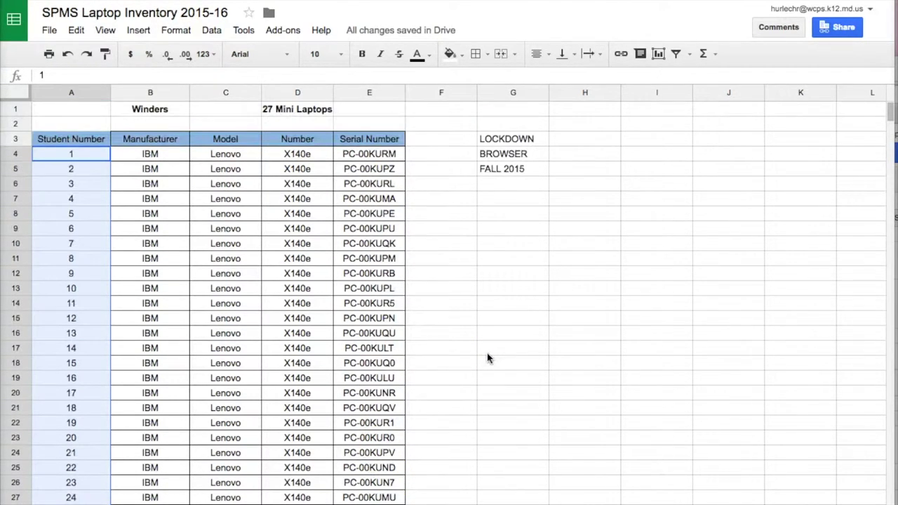
click(487, 353)
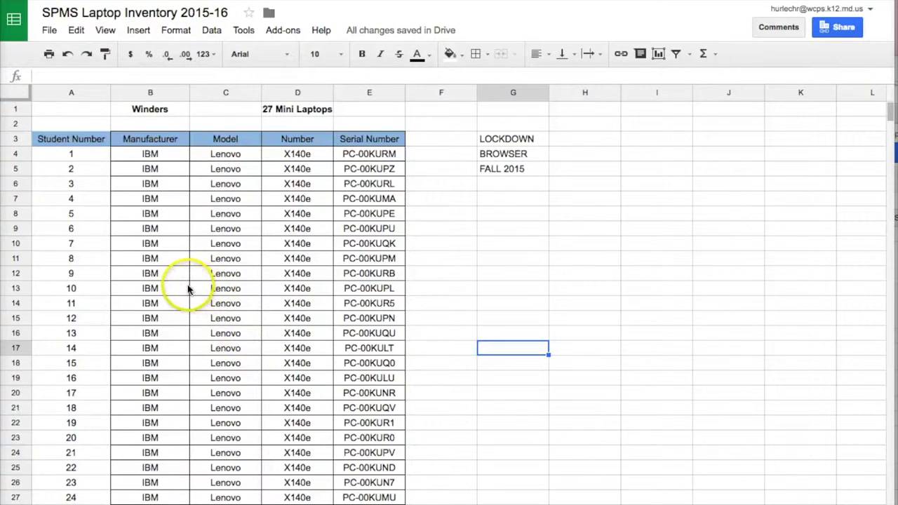
Review the insertion options offered for the whole of row 8
click(15, 215)
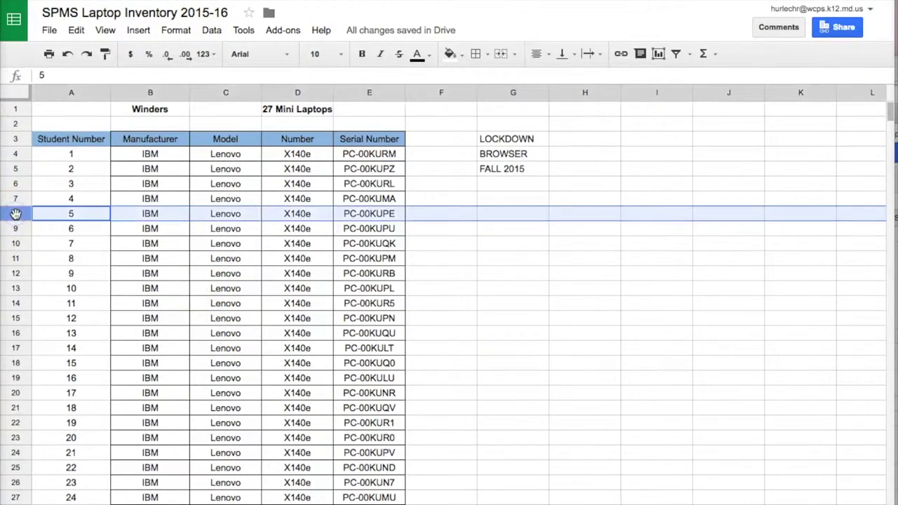
click(143, 33)
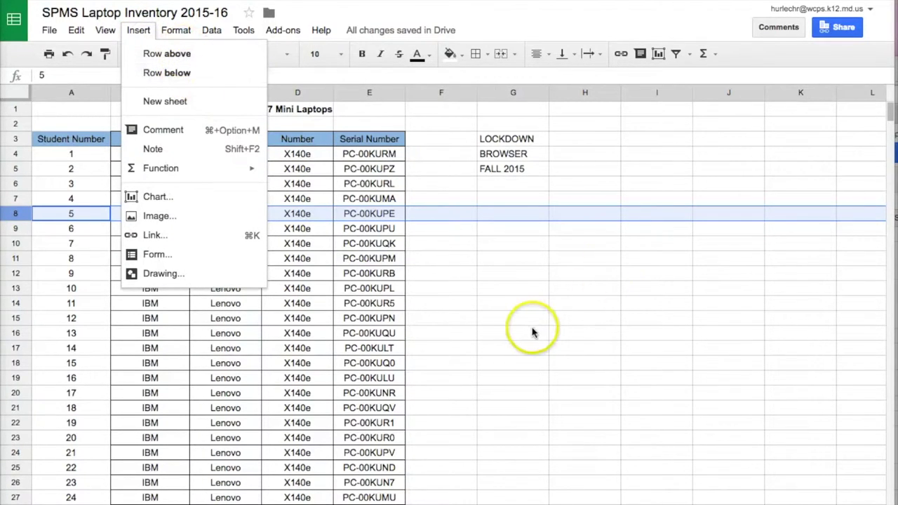
click(494, 259)
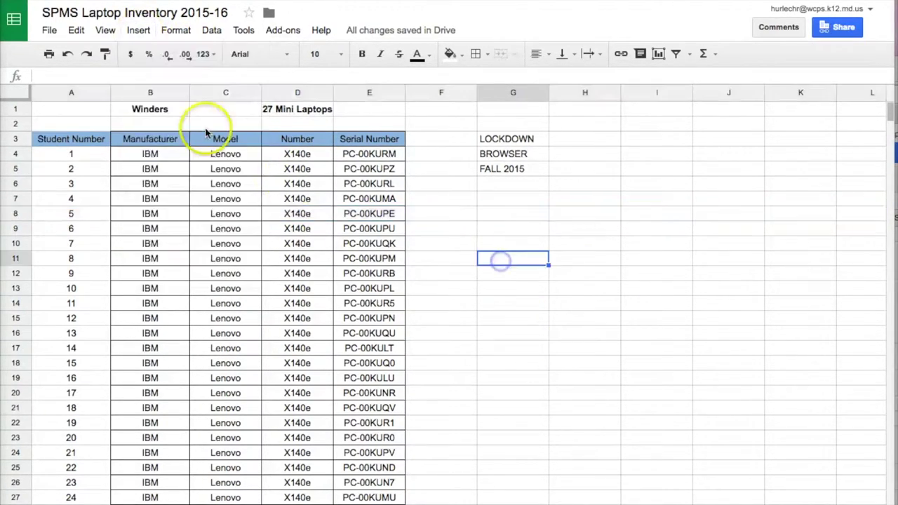
Review the insertion options offered for the whole Model column, leaving that column selected
click(206, 92)
click(143, 33)
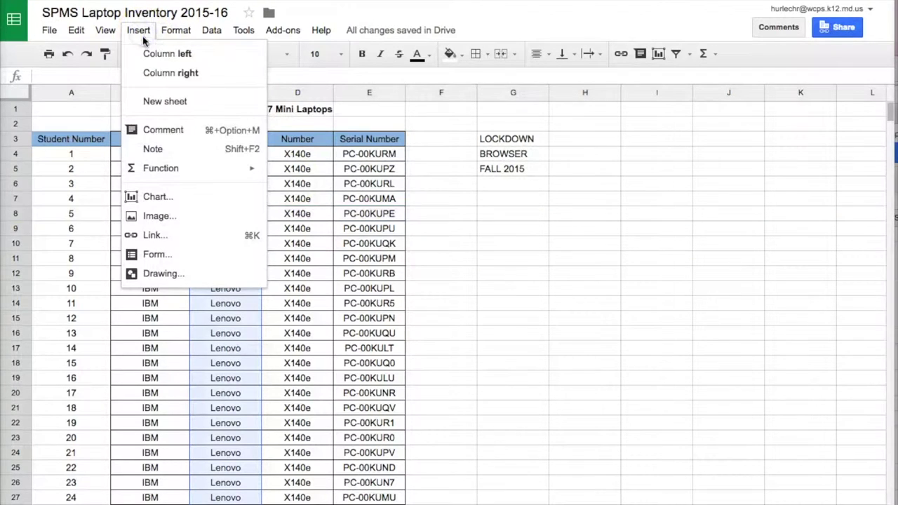
click(533, 262)
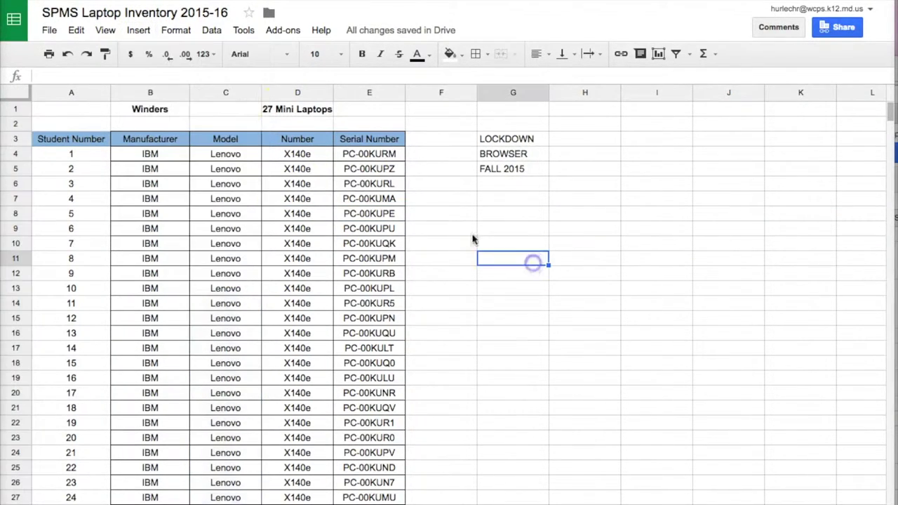
click(204, 127)
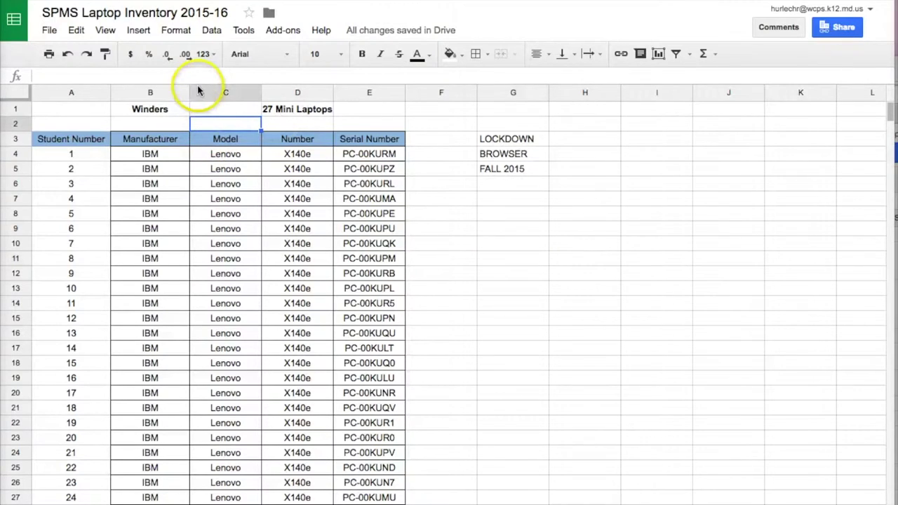
click(211, 93)
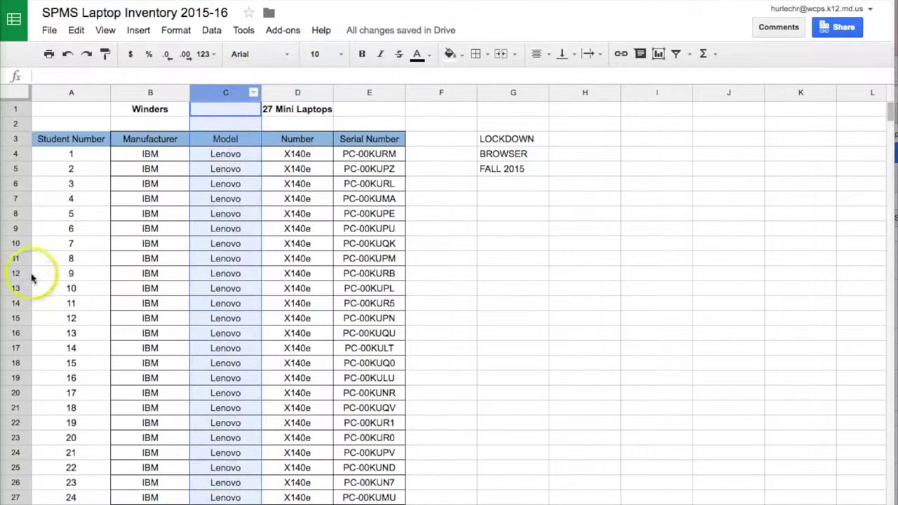
Insert a blank row below row 10
click(16, 243)
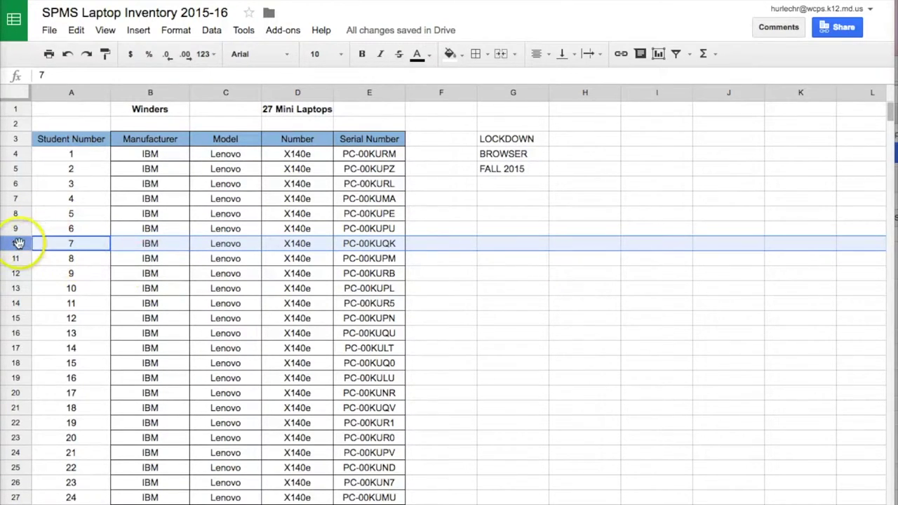
click(140, 32)
click(163, 72)
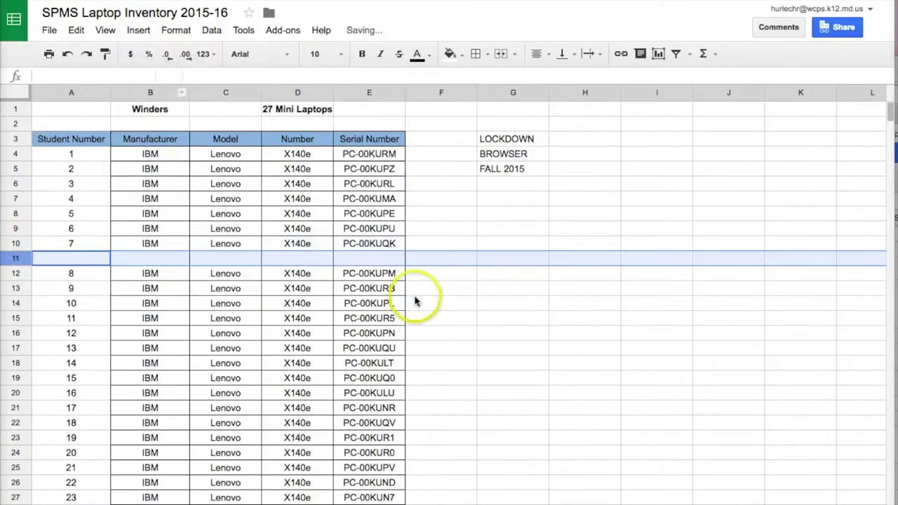
click(417, 300)
Renumber the Student Number column by continuing the series from A4:A10 through the blank row down to row 31
click(65, 260)
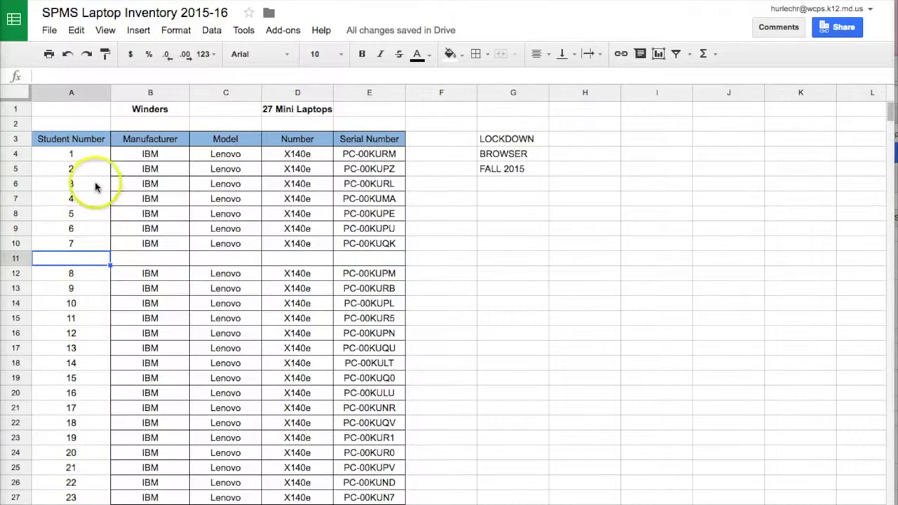
drag(92, 156, 84, 228)
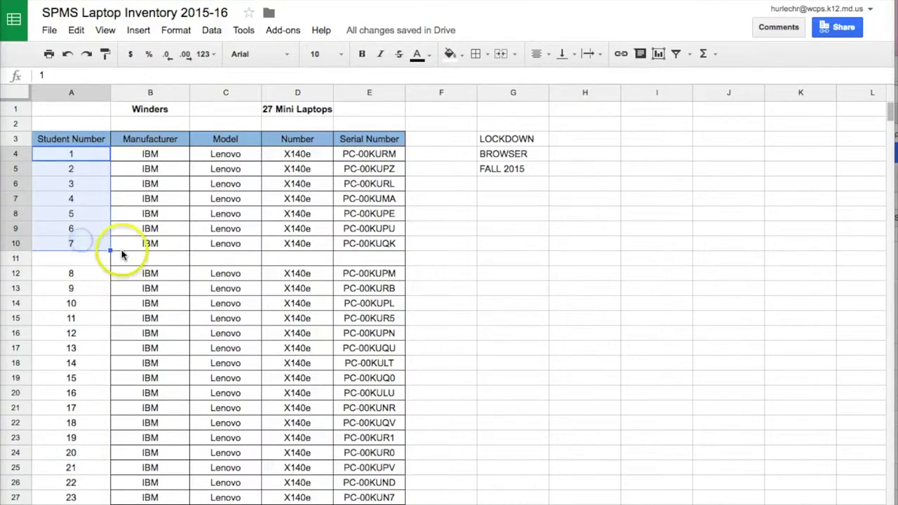
drag(96, 410, 96, 411)
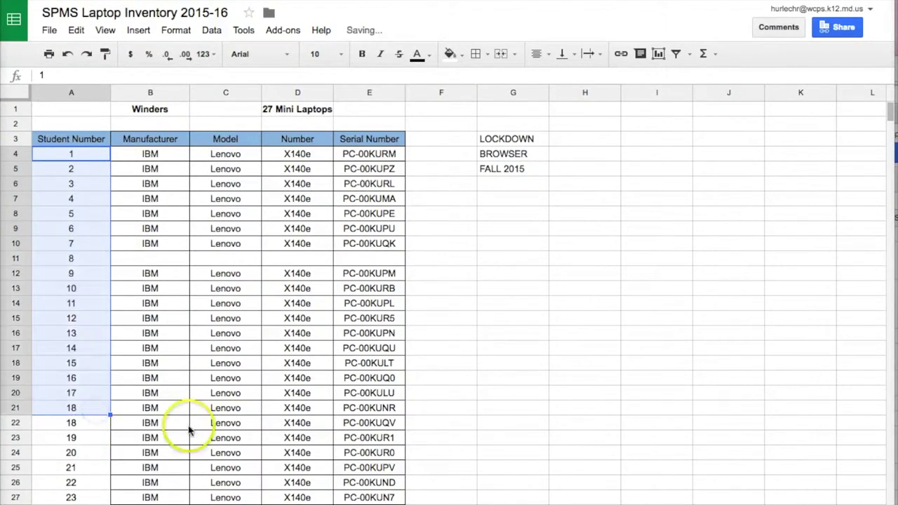
scroll(110, 495, down, 3)
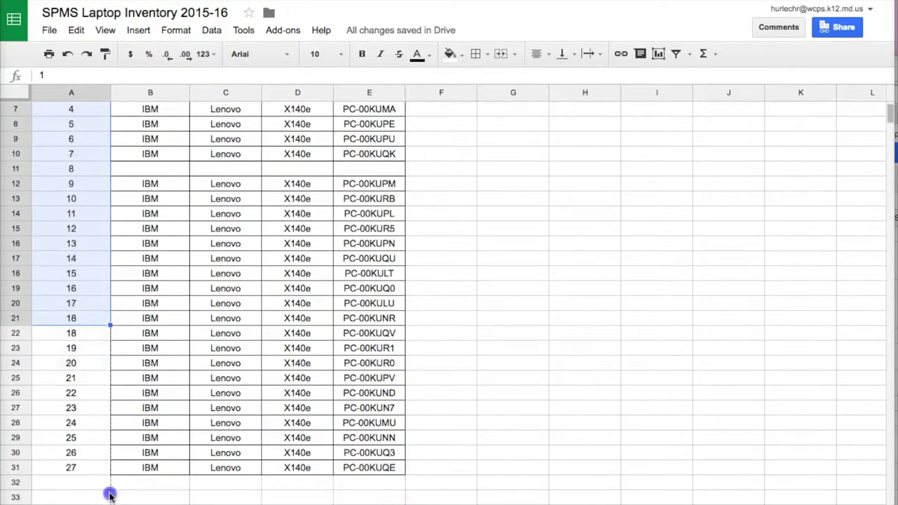
drag(110, 469, 110, 469)
click(561, 393)
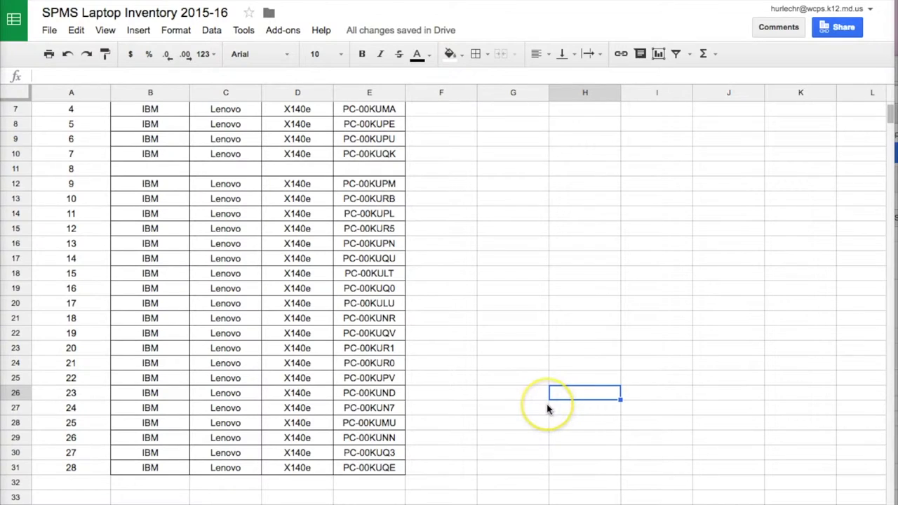
scroll(506, 401, up, 3)
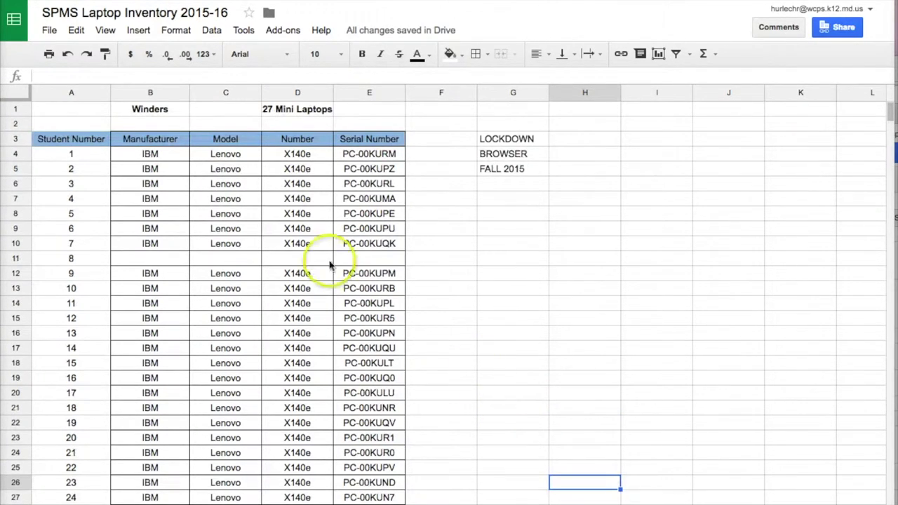
Undo the blank row, the student numbers and the inserted column to restore the original four-column table
click(67, 56)
click(67, 56)
click(66, 56)
click(67, 56)
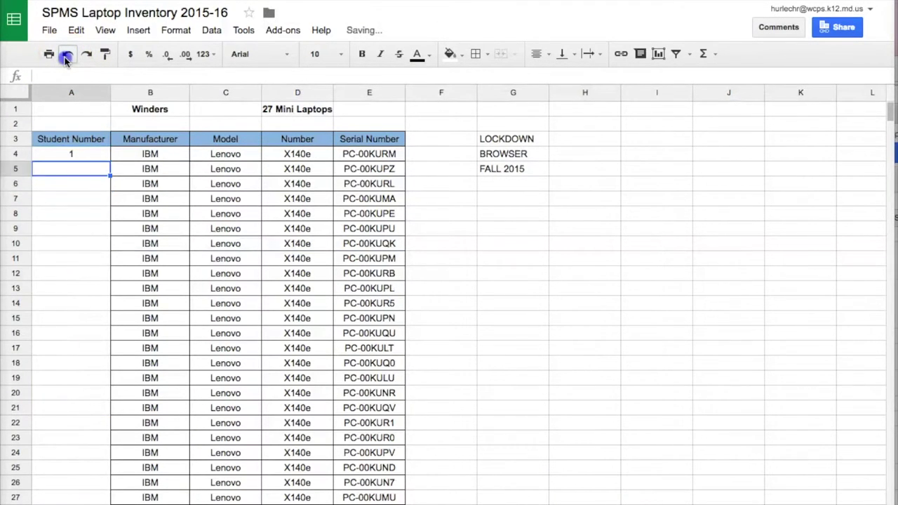
click(67, 56)
click(67, 56)
click(67, 57)
click(421, 300)
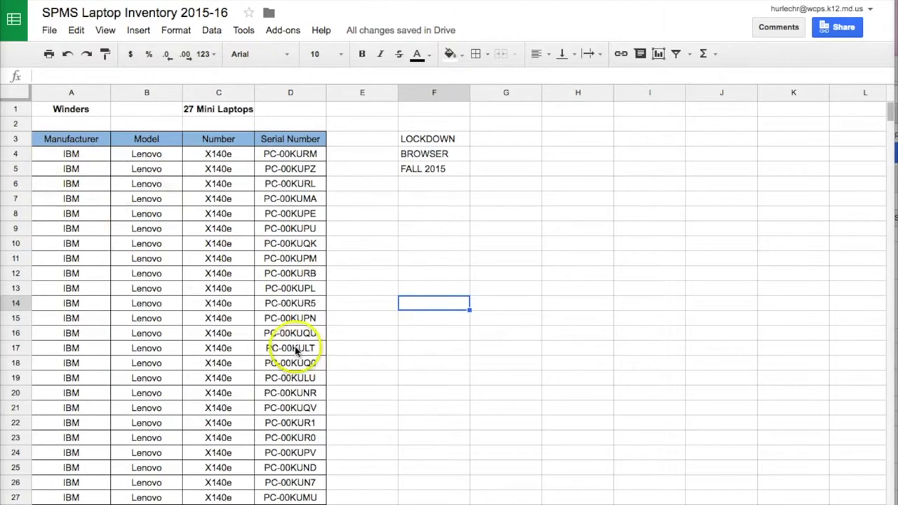
Review the data sorting options available with a single empty cell in column F selected
click(212, 30)
mouse_move(242, 30)
mouse_move(214, 31)
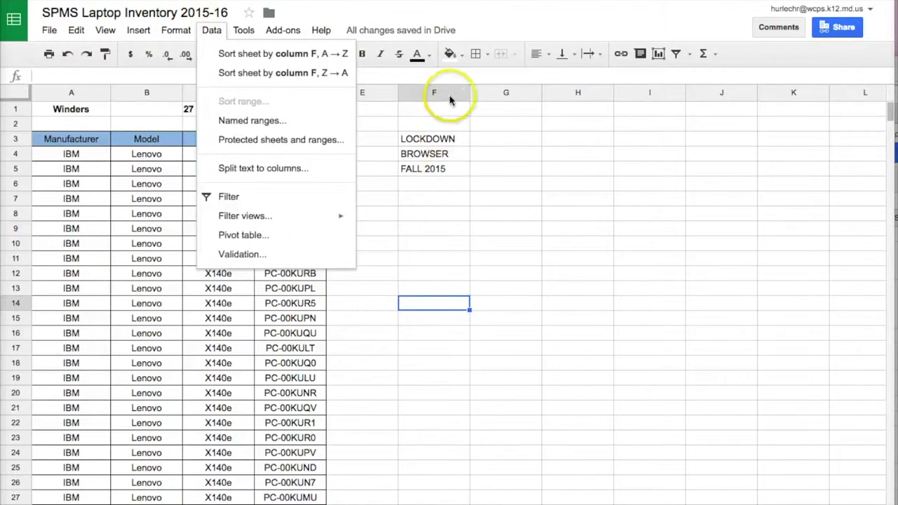
click(570, 275)
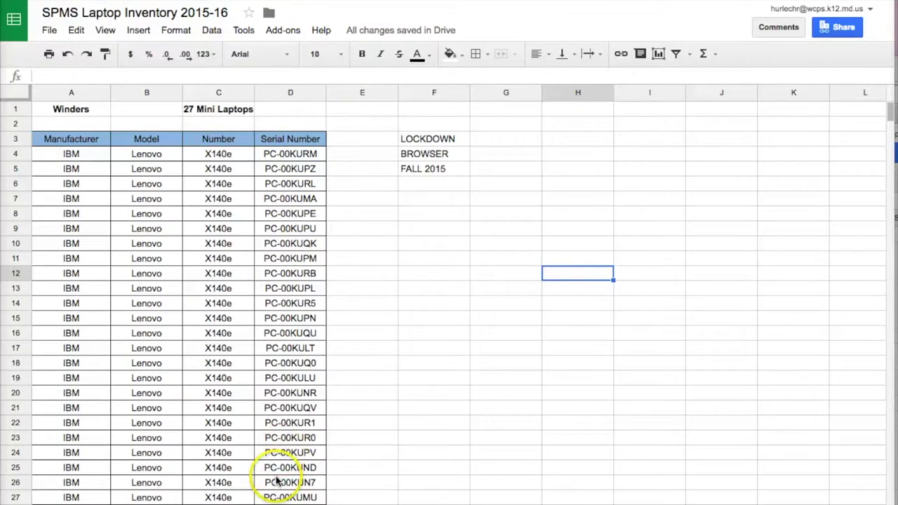
Sort the laptop records in A4:D30 by column D in A → Z order, leaving the header row out of the range
scroll(279, 478, down, 2)
scroll(281, 474, up, 2)
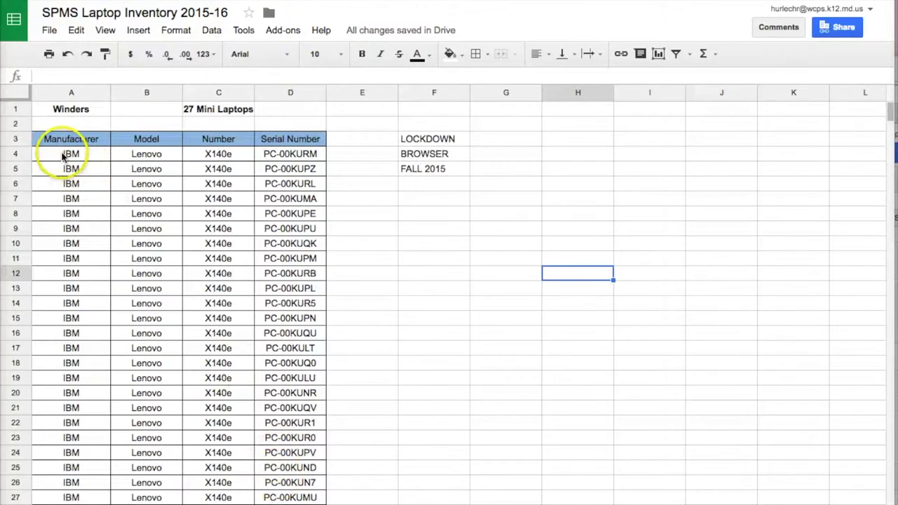
drag(62, 156, 266, 413)
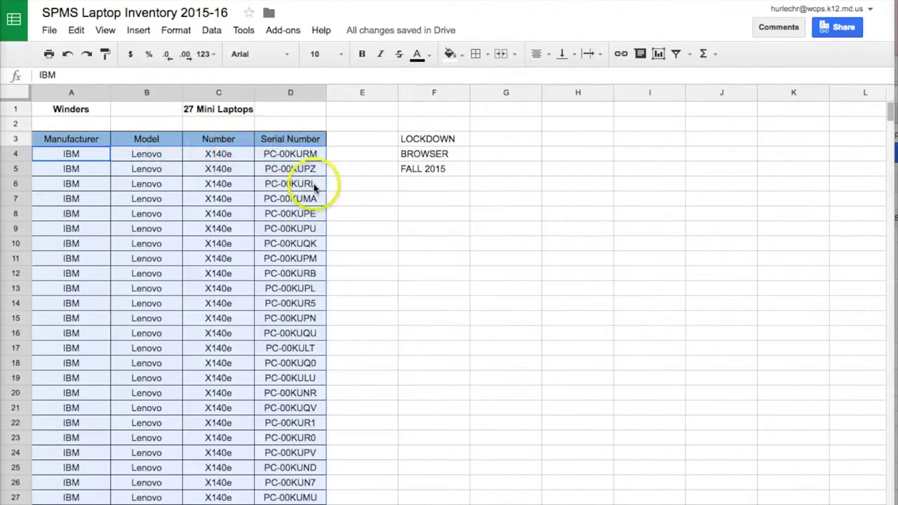
click(211, 31)
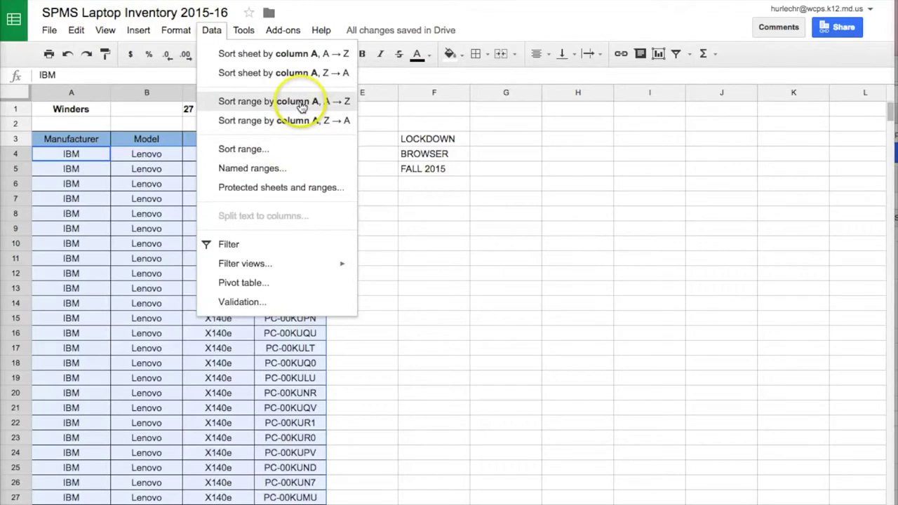
click(299, 128)
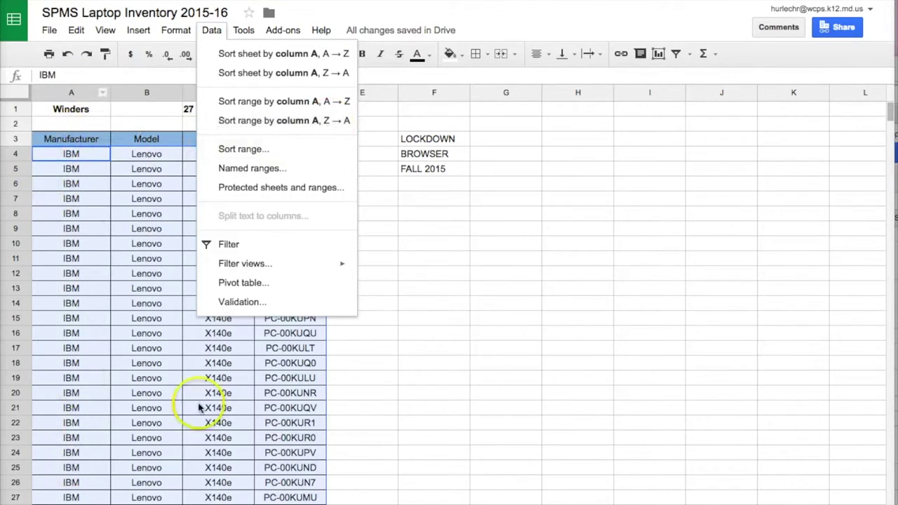
click(254, 151)
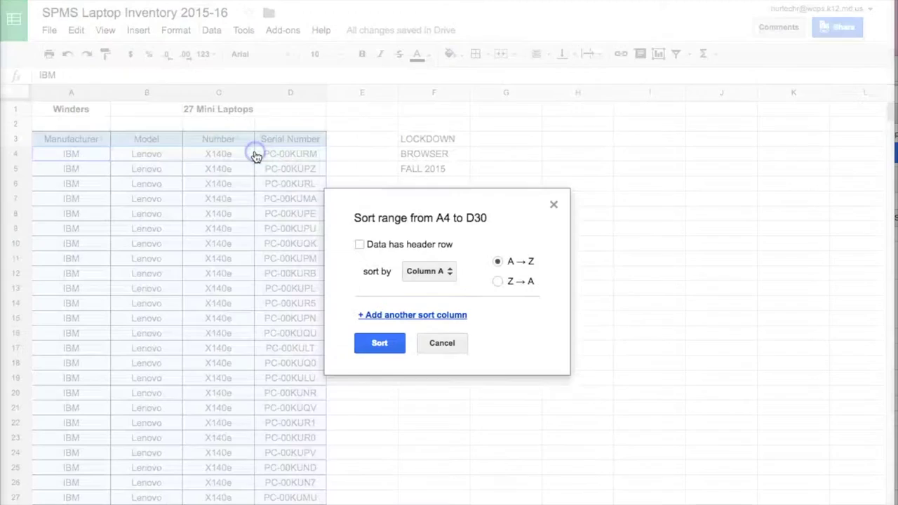
click(433, 272)
click(465, 330)
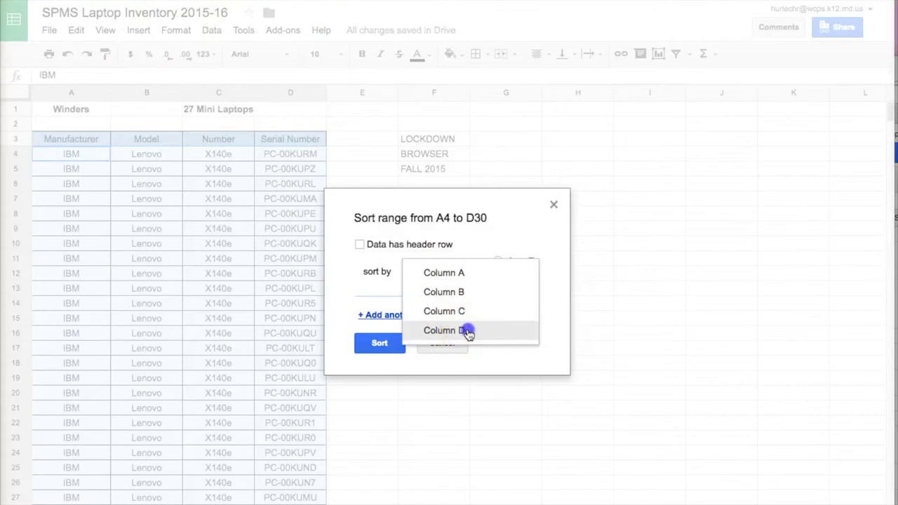
click(374, 341)
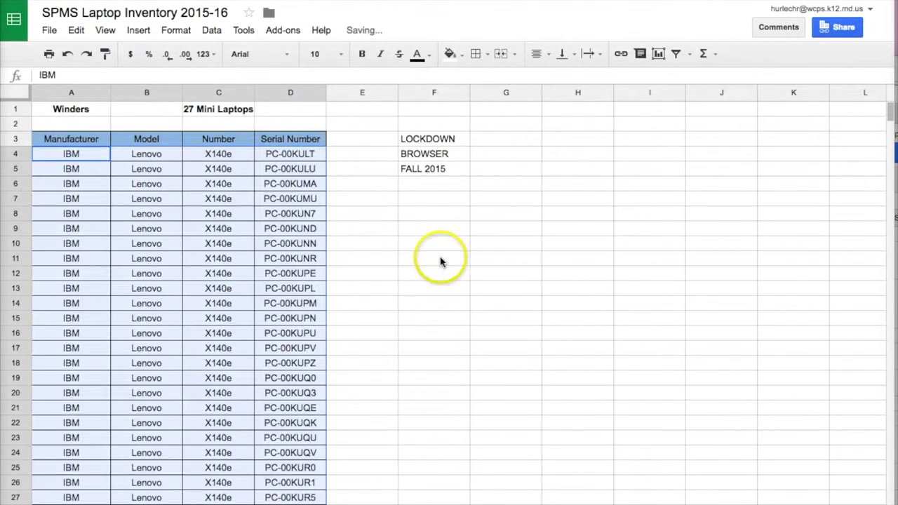
Check the order of the sorted records by reading down the Serial Number column from D4 to its end
click(277, 153)
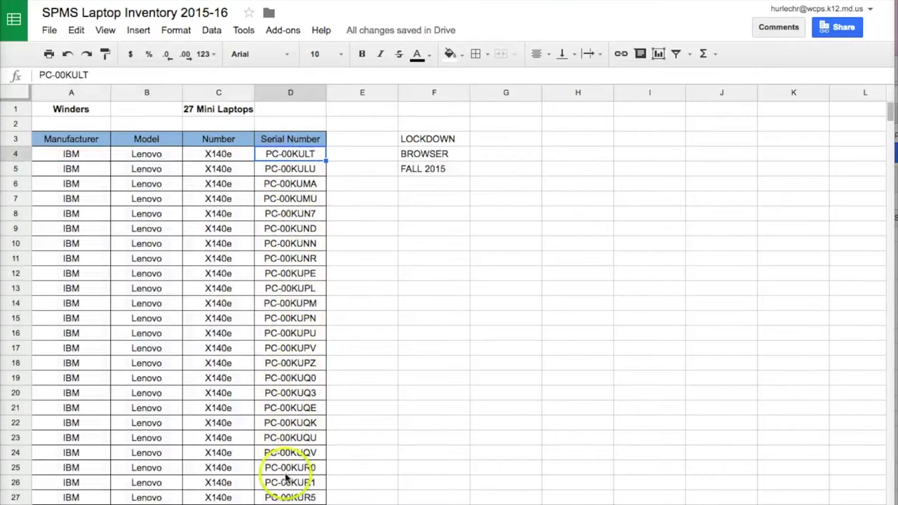
scroll(368, 475, down, 1)
scroll(370, 475, down, 3)
scroll(371, 475, up, 3)
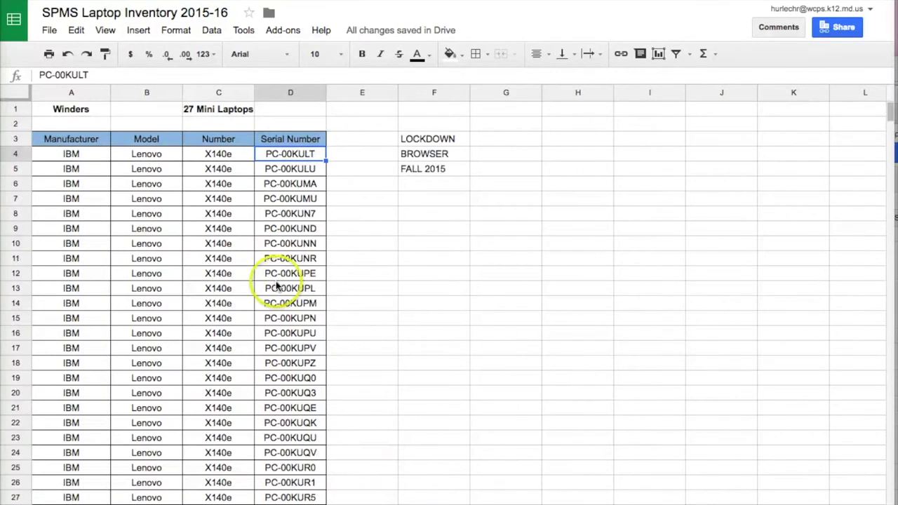
click(256, 236)
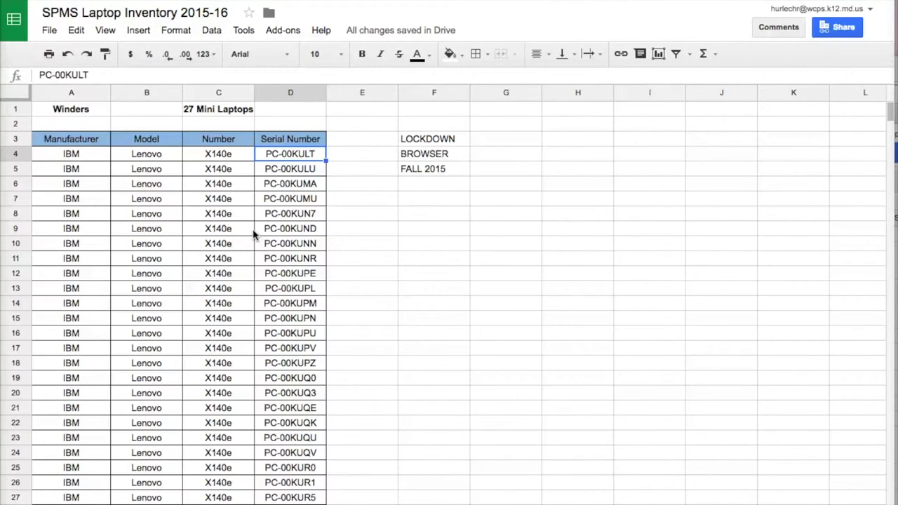
Export the current sheet as a PDF document in portrait orientation and look through the exported page
click(49, 31)
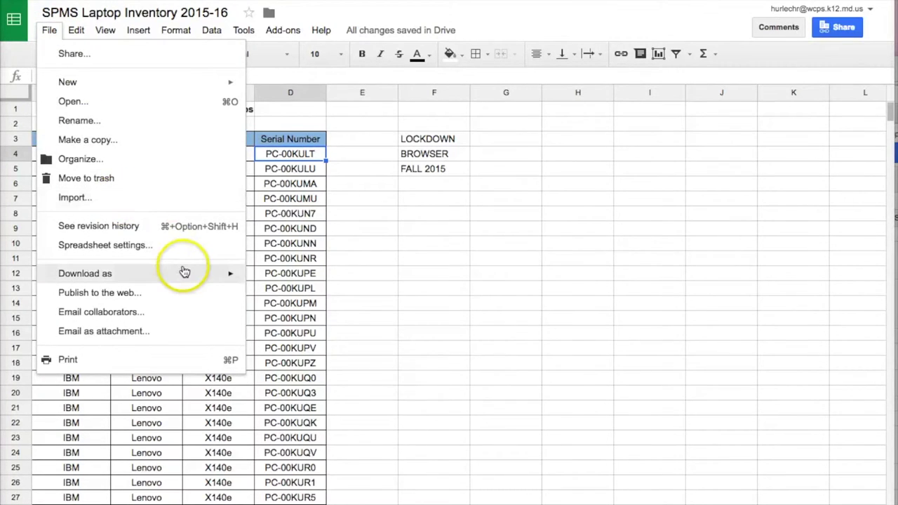
mouse_move(184, 272)
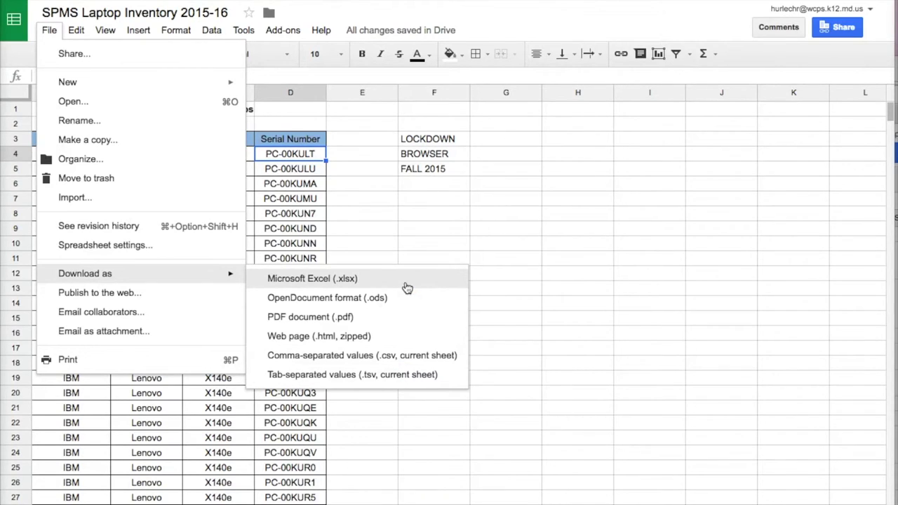
click(373, 321)
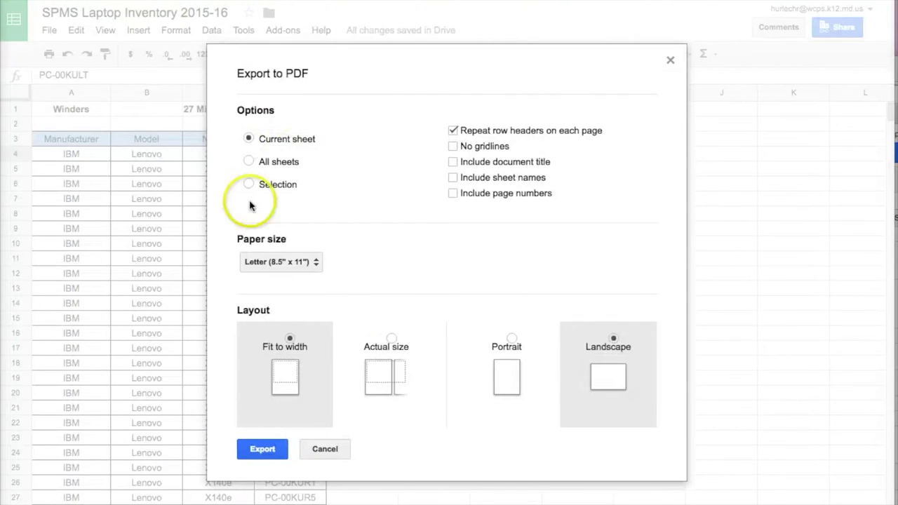
click(510, 347)
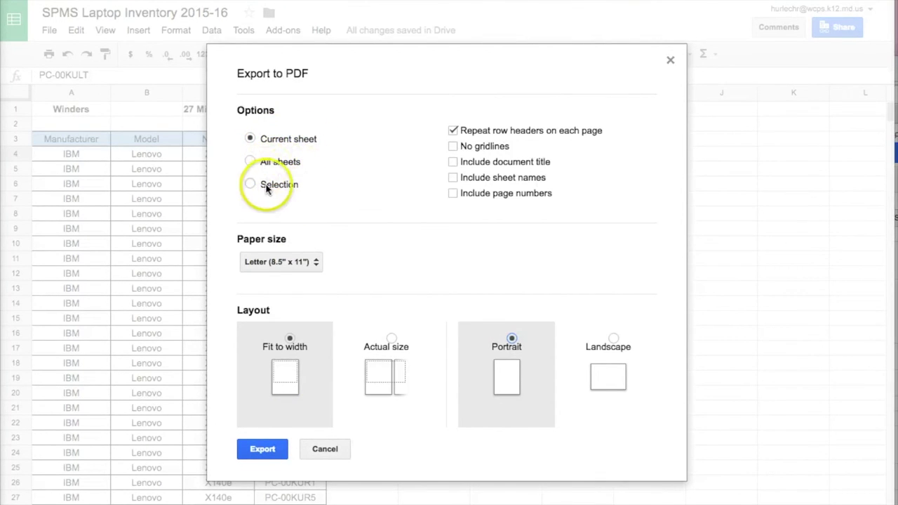
click(261, 453)
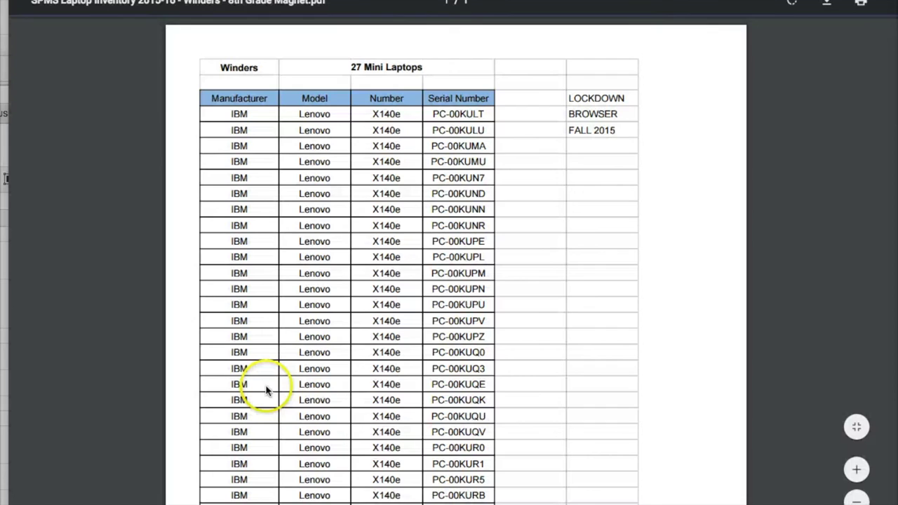
scroll(515, 317, down, 3)
scroll(515, 317, up, 3)
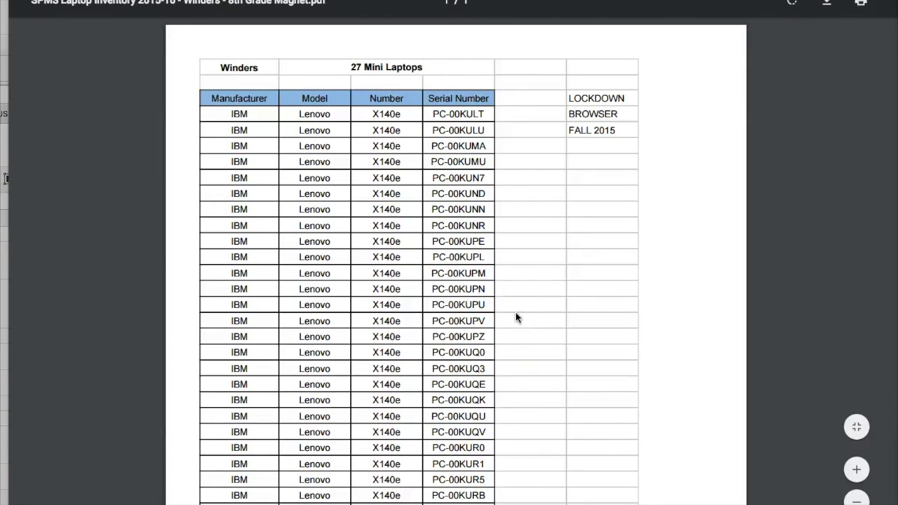
click(432, 475)
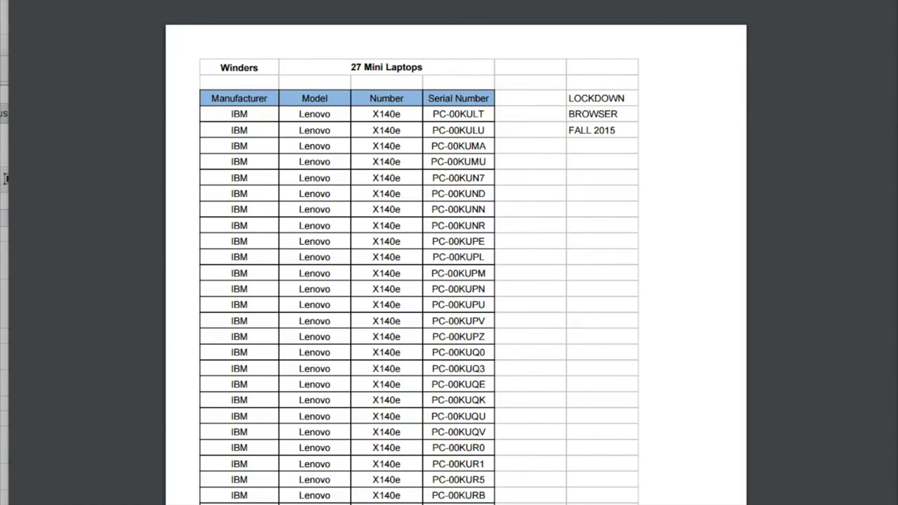